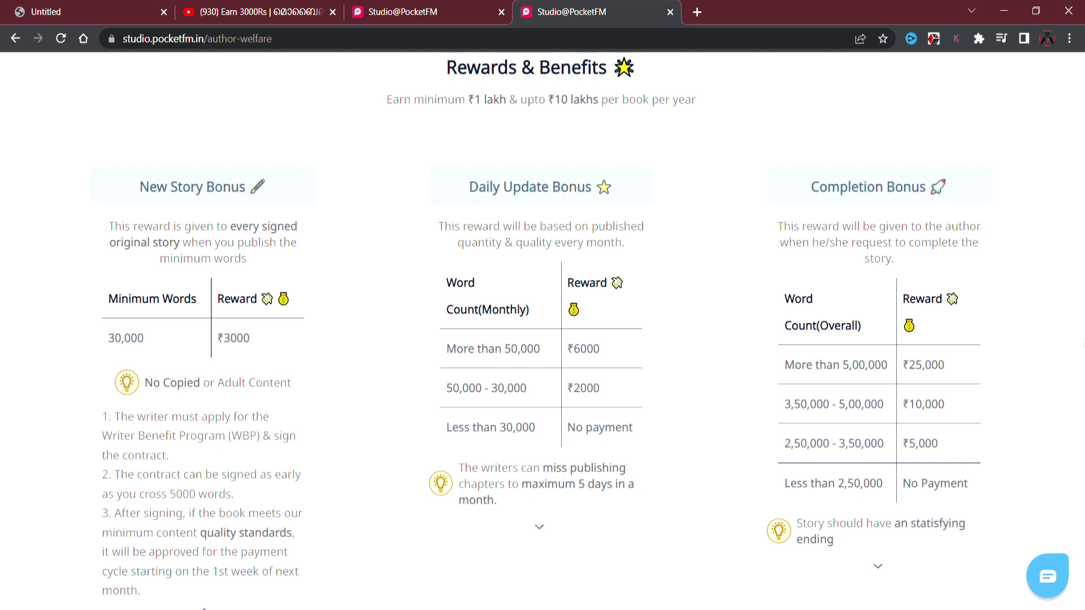
# Scroll to the top of the Writer Benefit Program page and start a new novel.
pyautogui.scroll(5, 1075, 321)
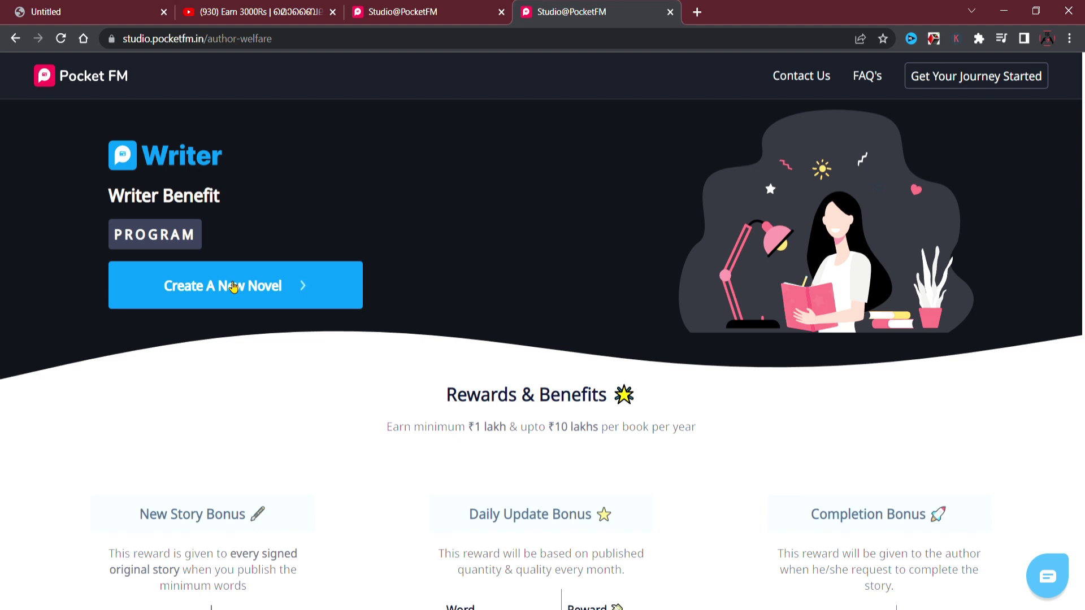
pyautogui.click(232, 286)
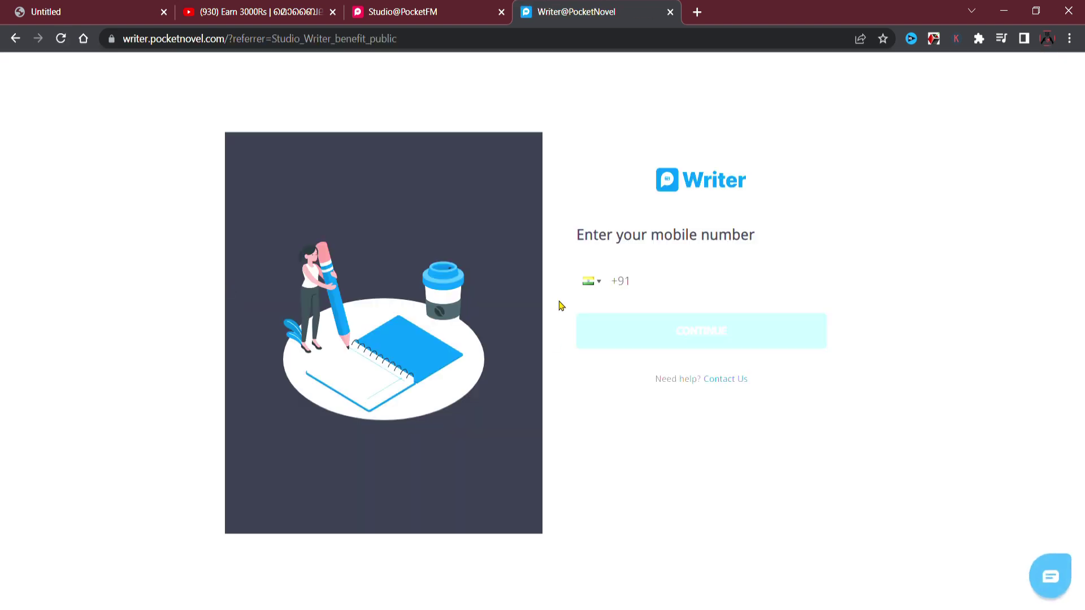
# Sign in with the mobile number and verification code to reach the account setup form.
pyautogui.click(661, 288)
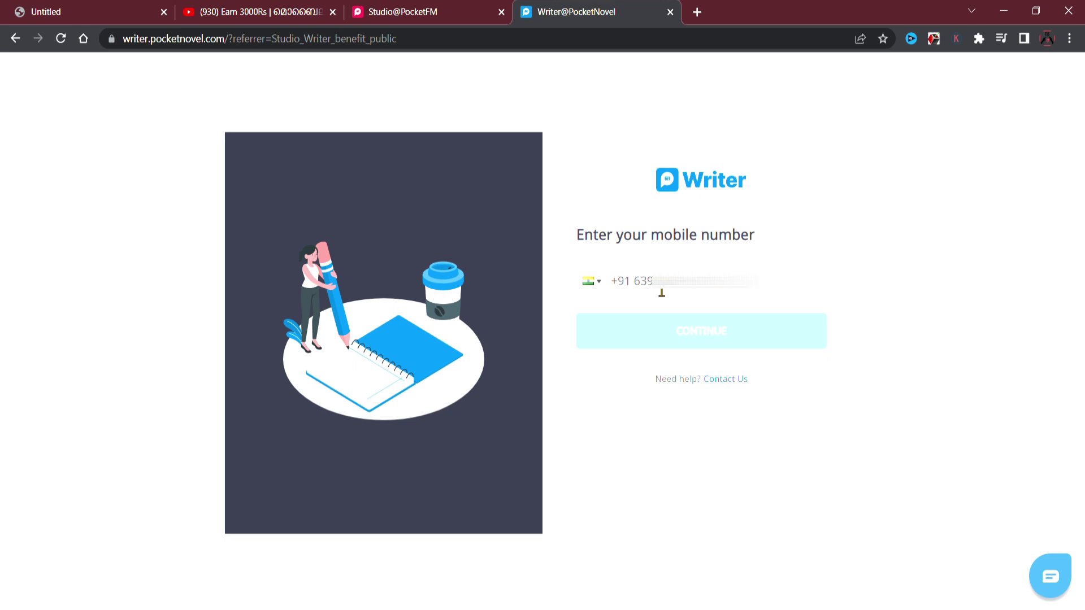
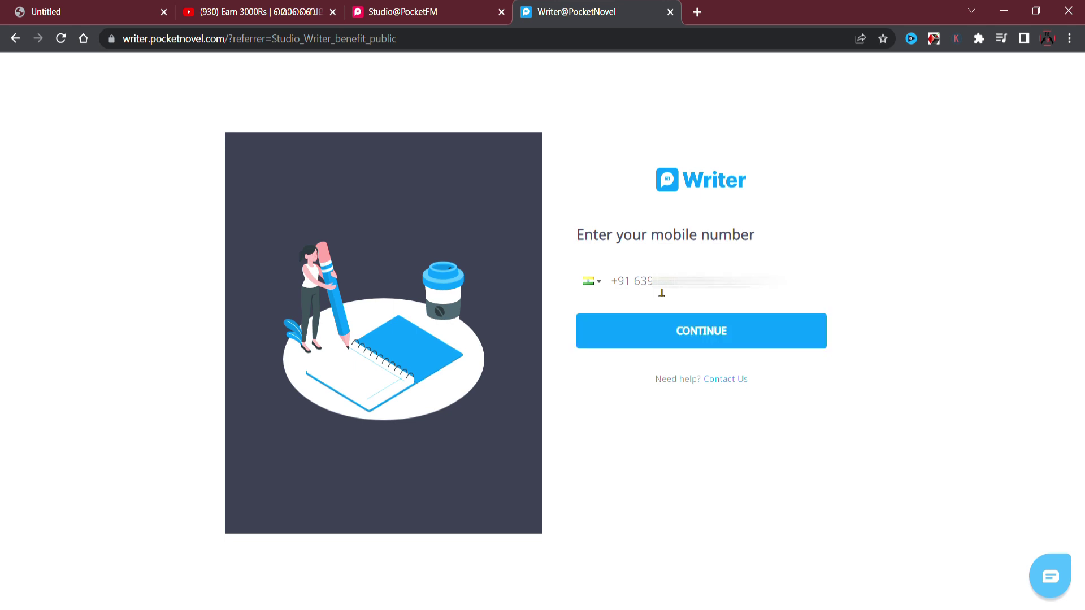
pyautogui.click(693, 342)
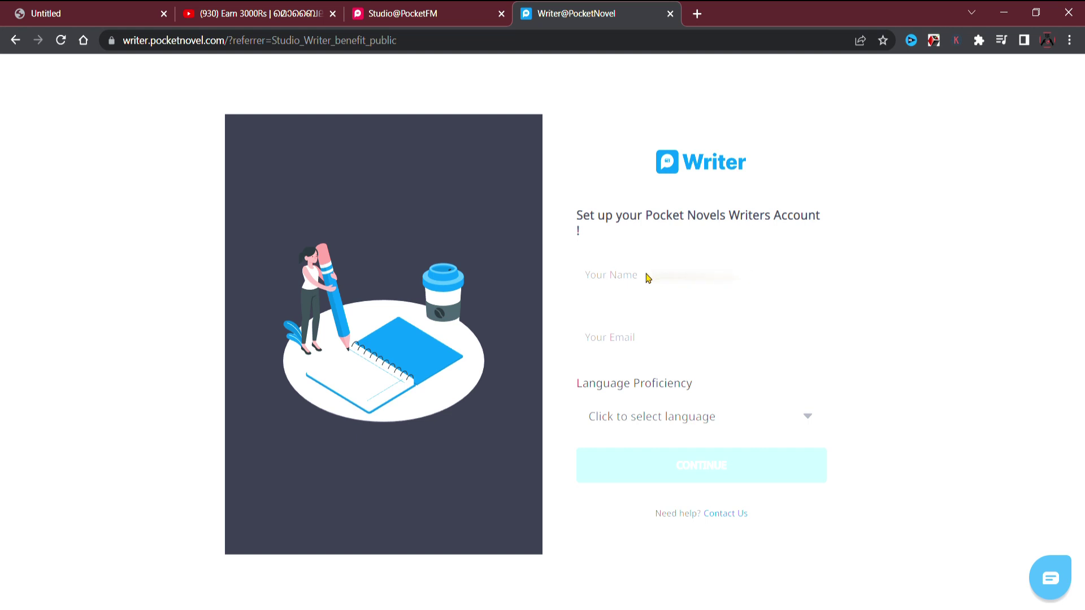
pyautogui.click(648, 278)
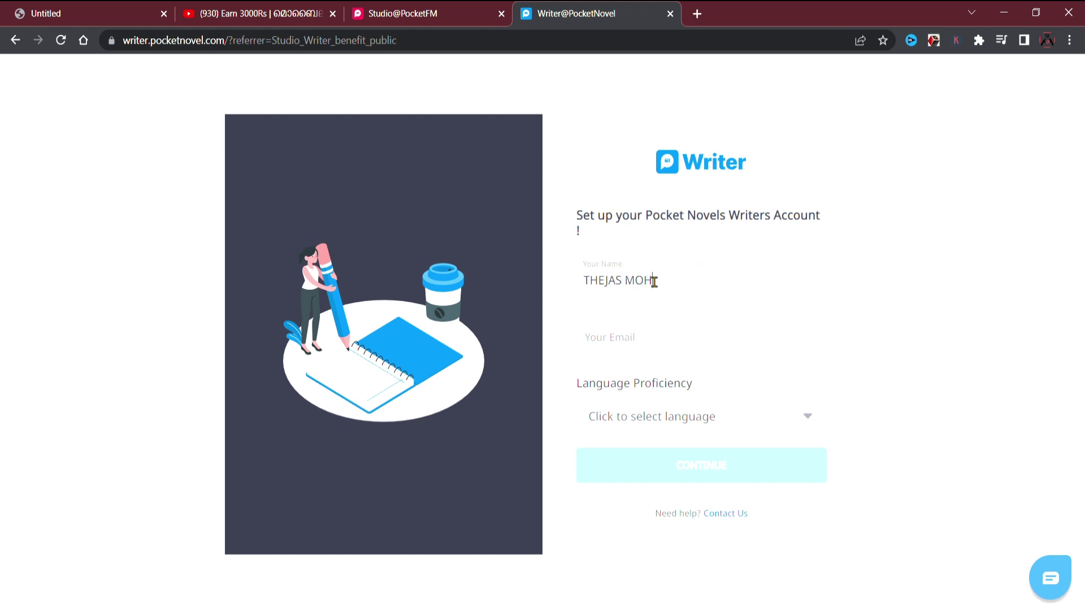
# Enter the writer's full name and accept the suggested e-mail address.
pyautogui.click(638, 343)
pyautogui.write('the')
pyautogui.click(686, 379)
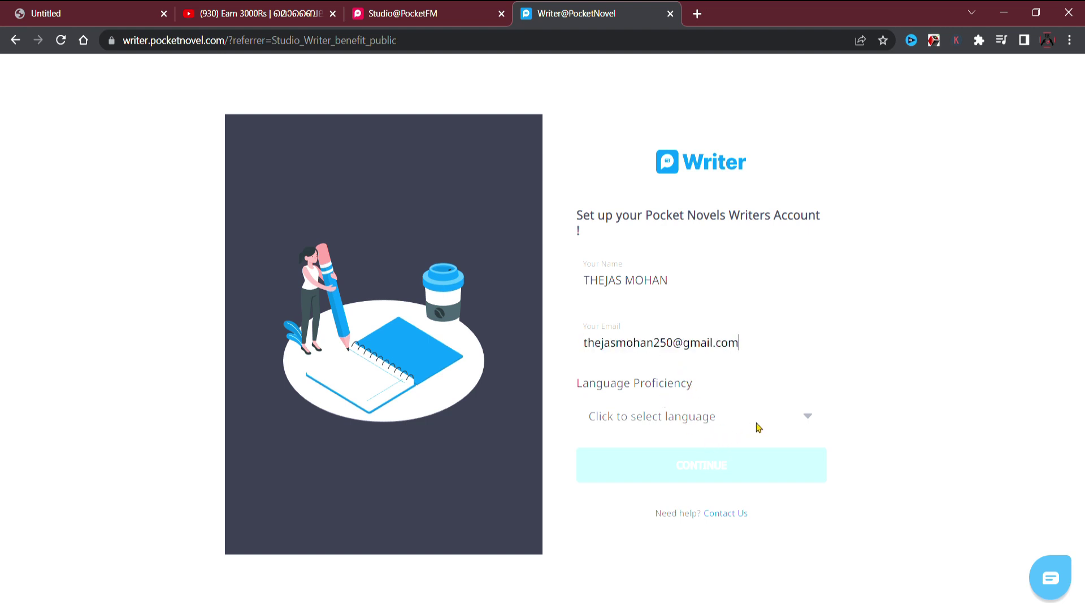
# Choose Malayalam as the language proficiency and submit the account setup.
pyautogui.click(783, 424)
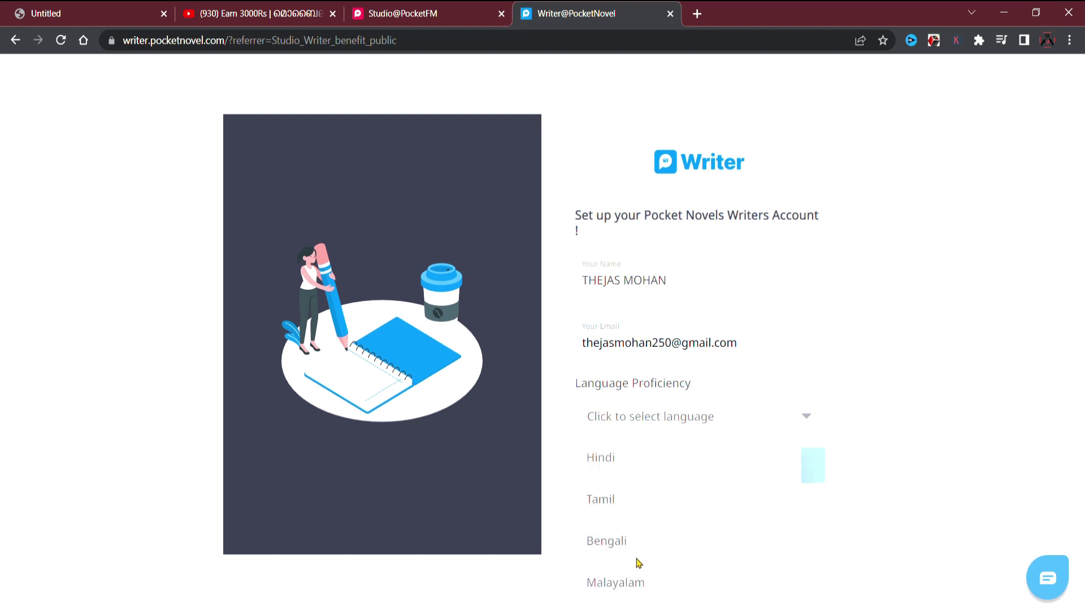
pyautogui.click(630, 594)
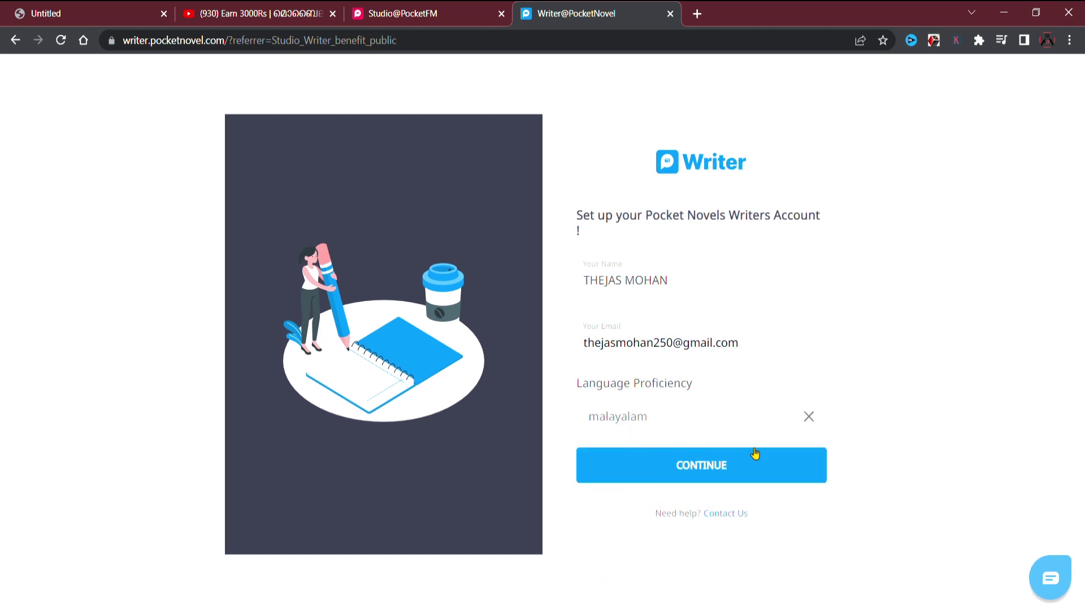
pyautogui.click(744, 474)
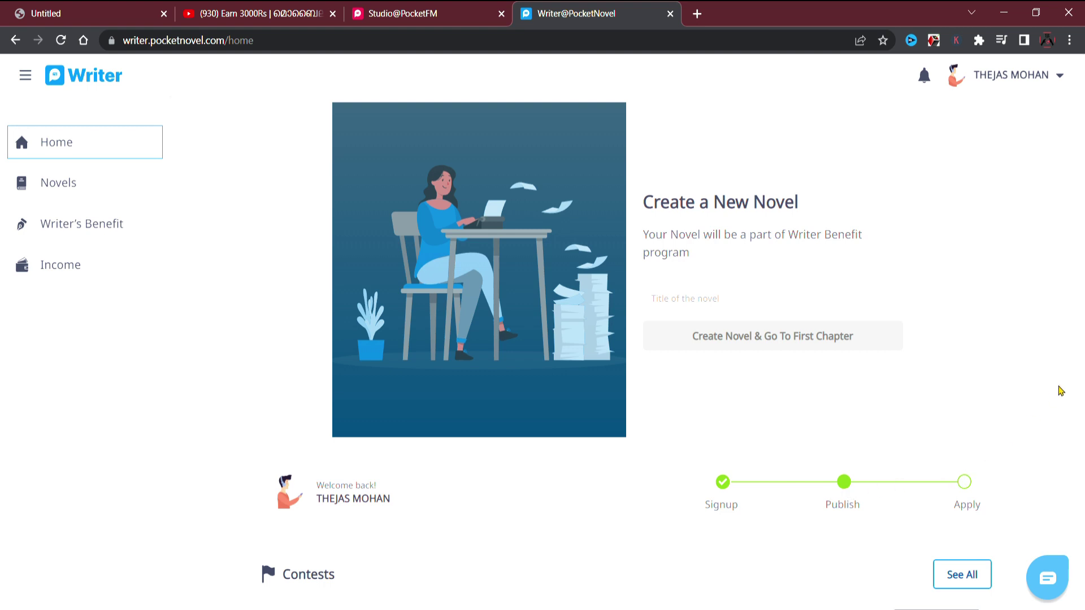
pyautogui.scroll(-6, 1000, 394)
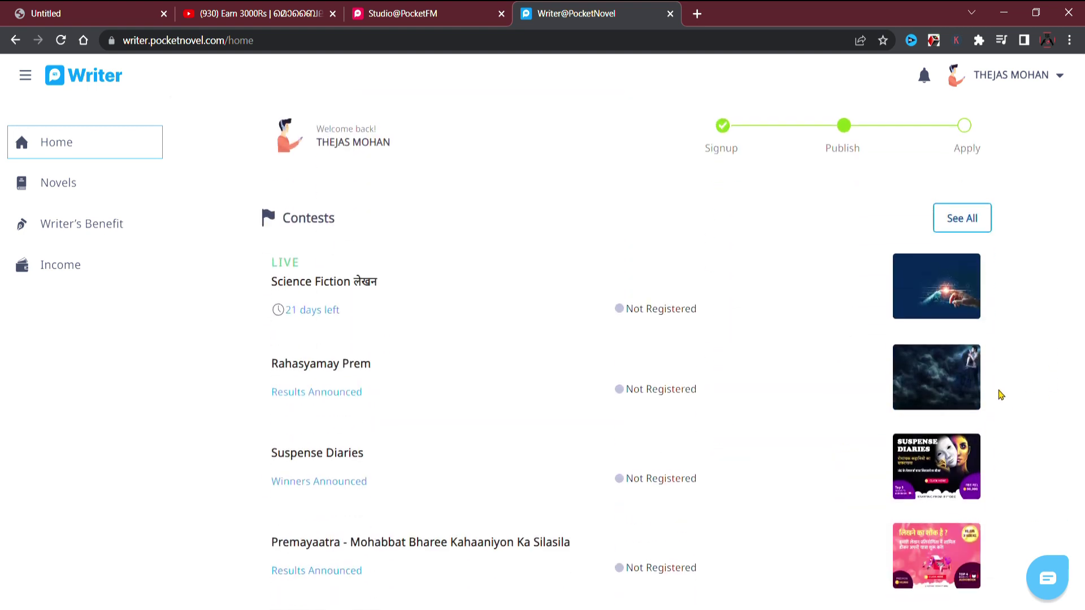
pyautogui.scroll(-1, 1001, 395)
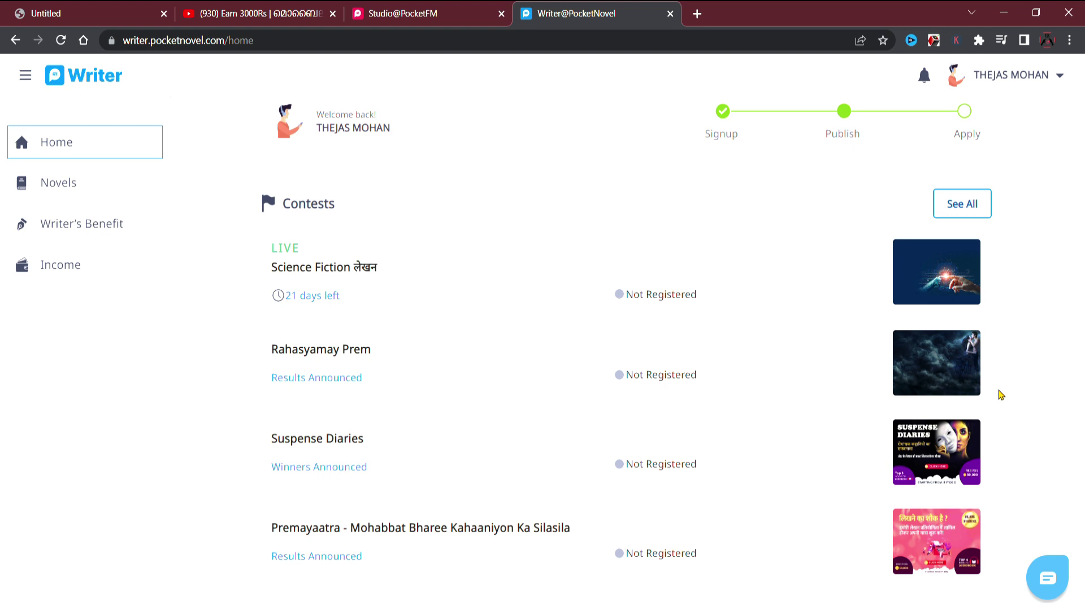
pyautogui.scroll(7, 1001, 395)
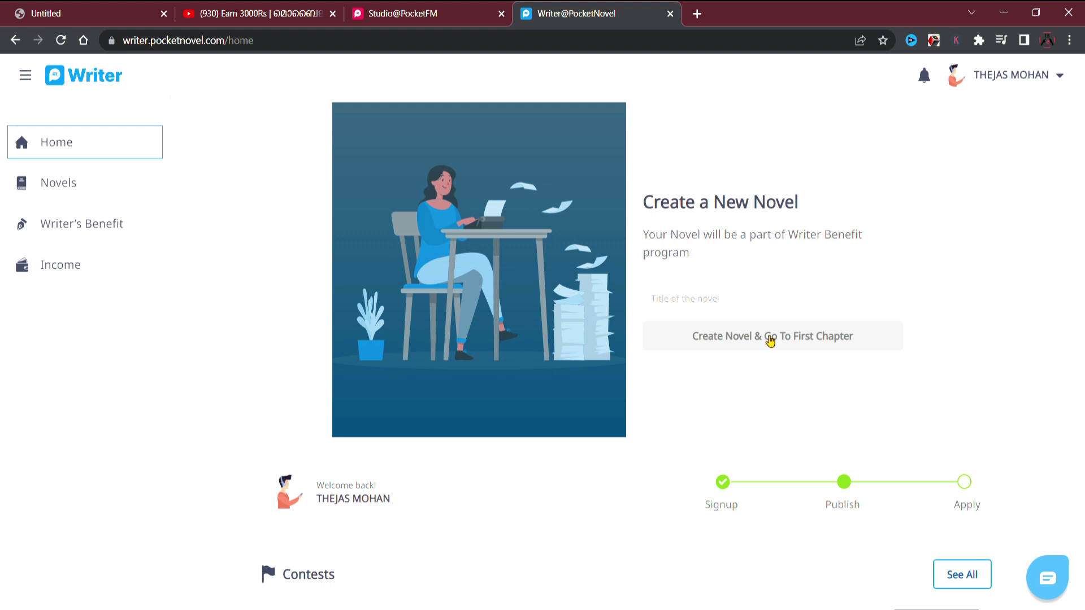
# Paste the title 'tjs vlogger' into the novel title field and create the novel.
pyautogui.click(688, 305)
pyautogui.click(747, 342)
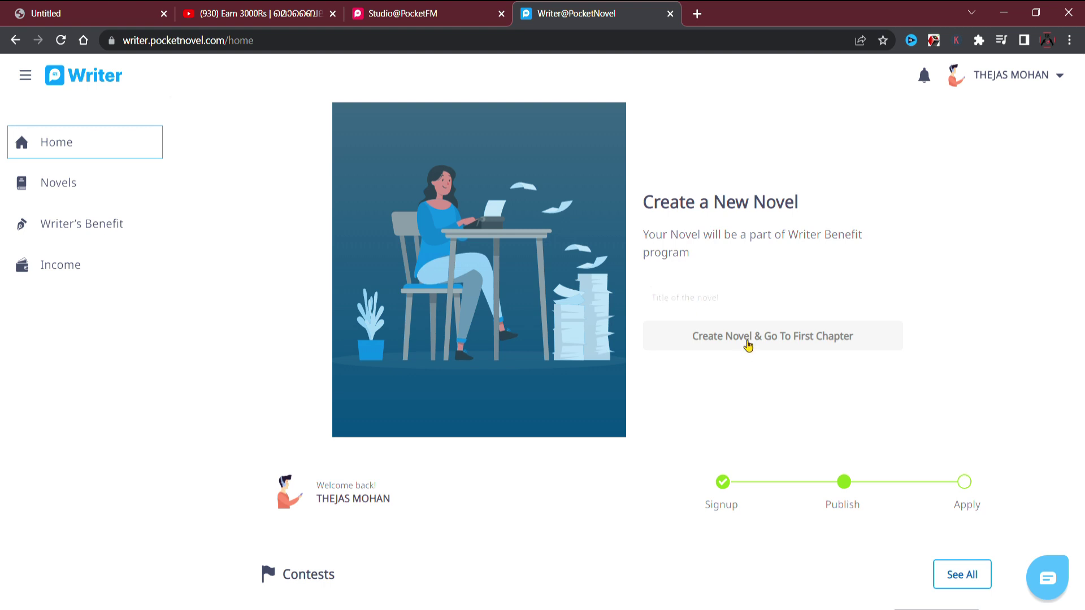
pyautogui.click(688, 298)
pyautogui.hotkey('ctrl', 'v')
pyautogui.click(739, 336)
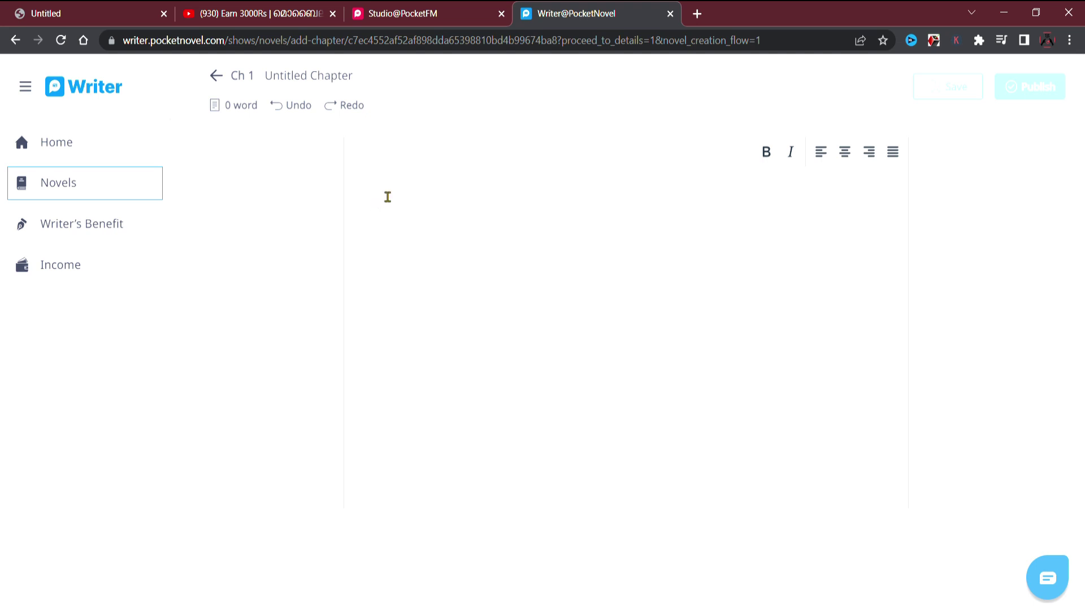
# Type placeholder gibberish into Chapter 1, then backspace it down to 2 words.
pyautogui.write('yguhjnjbhvctctufyiknk')
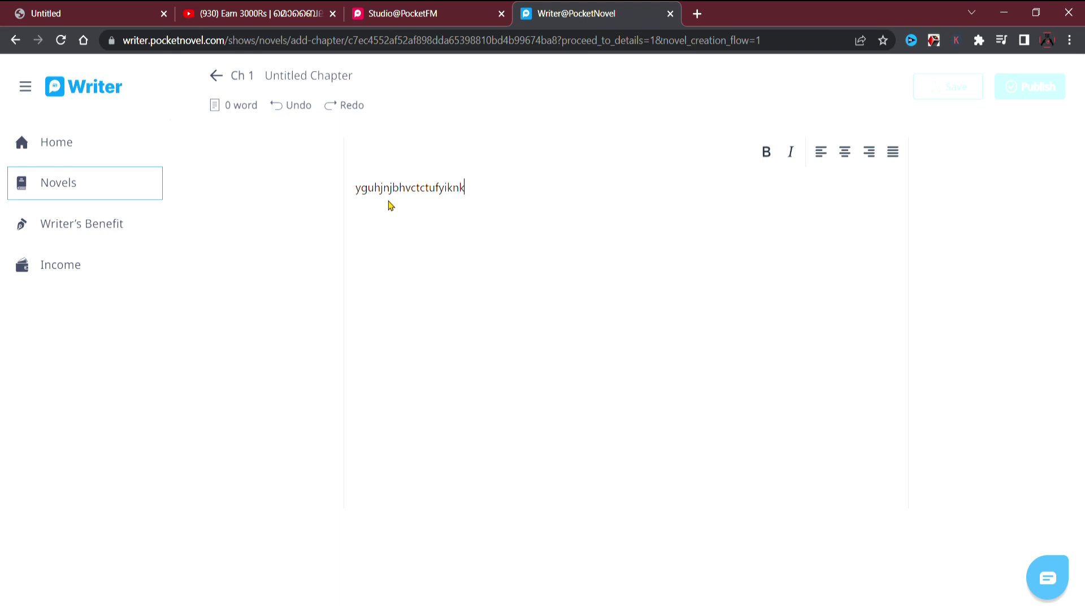
pyautogui.write('mknuhughuhikmkmkmnyuf')
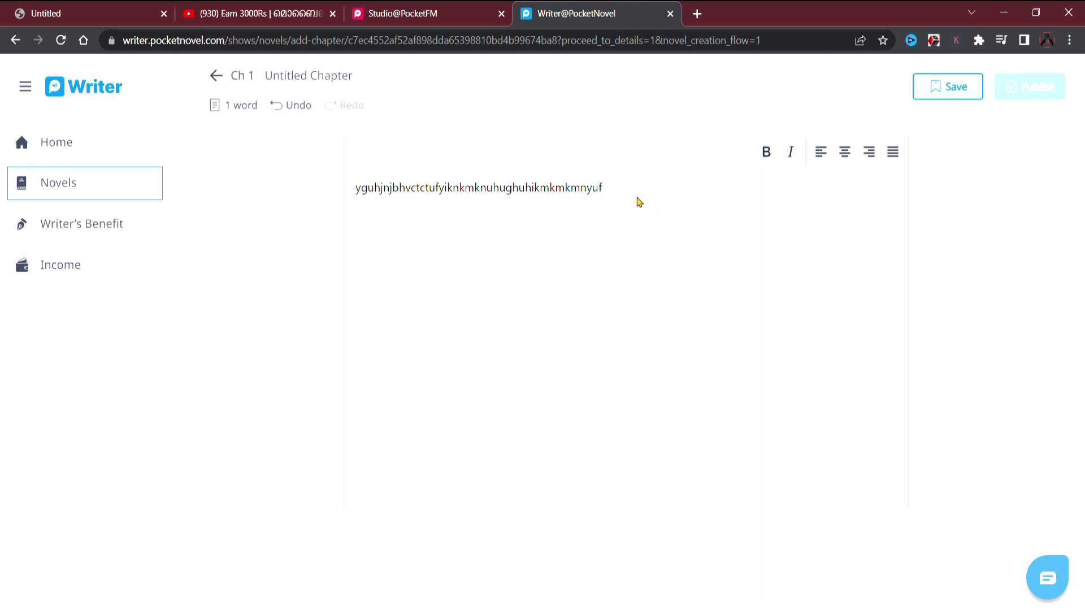
pyautogui.write('gtuyibuh vjvbbu')
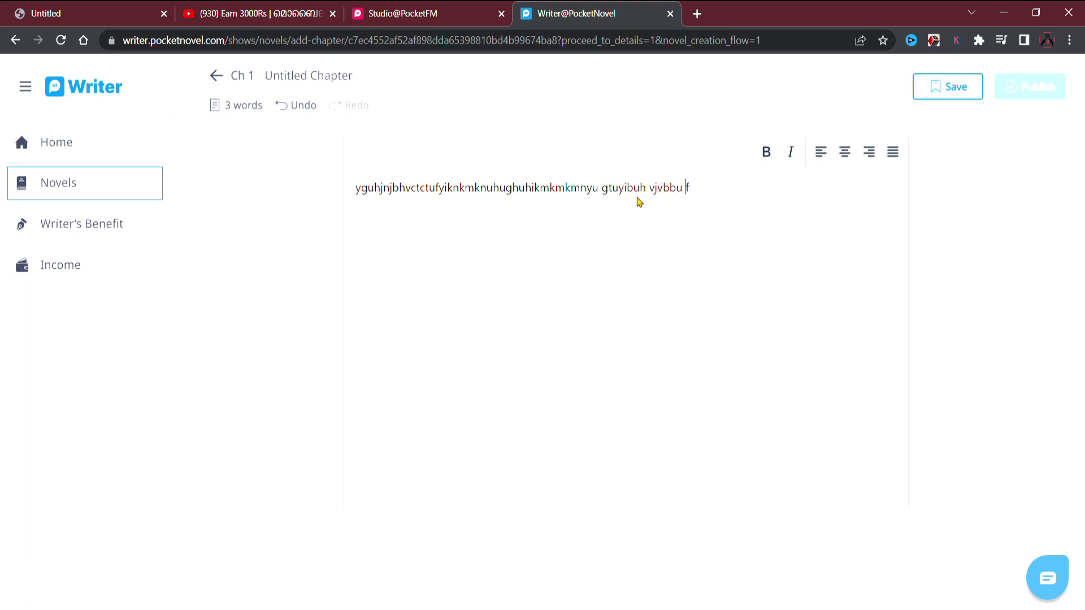
pyautogui.write(' hbyhvkhb hvhjh hvhvhbhb')
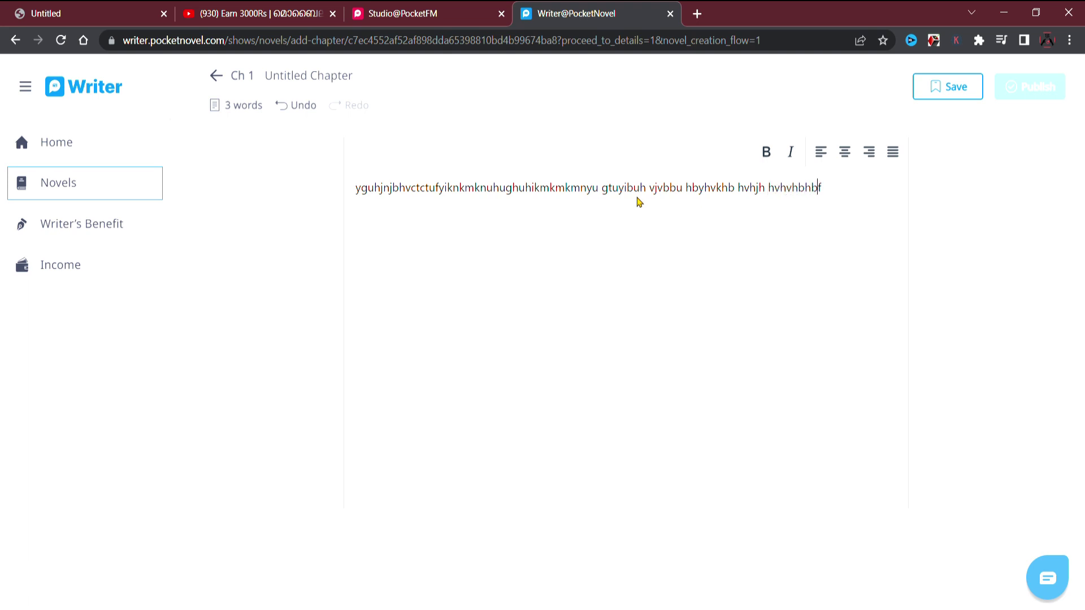
pyautogui.write(' hvhbhkb  hbhhb')
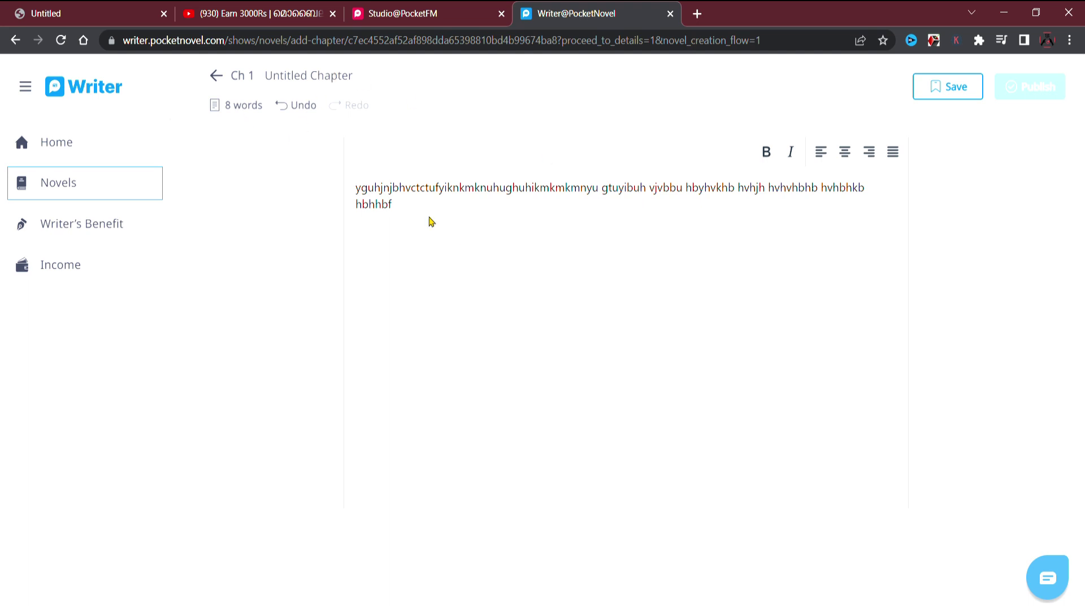
pyautogui.press('BackSpace')
pyautogui.press('BackSpace')
pyautogui.press('BackSpace')
pyautogui.press('BackSpace')
pyautogui.press('BackSpace')
pyautogui.press('BackSpace')
pyautogui.press('BackSpace')
pyautogui.press('BackSpace')
pyautogui.press('BackSpace')
pyautogui.press('BackSpace')
pyautogui.press('BackSpace')
pyautogui.press('BackSpace')
pyautogui.press('BackSpace')
pyautogui.press('BackSpace')
pyautogui.press('BackSpace')
pyautogui.press('BackSpace')
pyautogui.press('BackSpace')
pyautogui.press('BackSpace')
pyautogui.press('BackSpace')
pyautogui.press('BackSpace')
pyautogui.press('BackSpace')
pyautogui.press('BackSpace')
pyautogui.press('BackSpace')
pyautogui.press('BackSpace')
pyautogui.press('BackSpace')
pyautogui.press('BackSpace')
pyautogui.press('BackSpace')
pyautogui.press('BackSpace')
pyautogui.press('BackSpace')
pyautogui.press('BackSpace')
pyautogui.press('BackSpace')
pyautogui.press('BackSpace')
pyautogui.press('BackSpace')
pyautogui.press('BackSpace')
pyautogui.press('BackSpace')
pyautogui.press('BackSpace')
pyautogui.press('BackSpace')
pyautogui.press('BackSpace')
pyautogui.press('BackSpace')
pyautogui.press('BackSpace')
pyautogui.press('BackSpace')
pyautogui.press('BackSpace')
pyautogui.press('BackSpace')
pyautogui.press('BackSpace')
pyautogui.press('BackSpace')
pyautogui.press('BackSpace')
pyautogui.press('BackSpace')
pyautogui.press('BackSpace')
pyautogui.press('BackSpace')
pyautogui.press('BackSpace')
pyautogui.press('BackSpace')
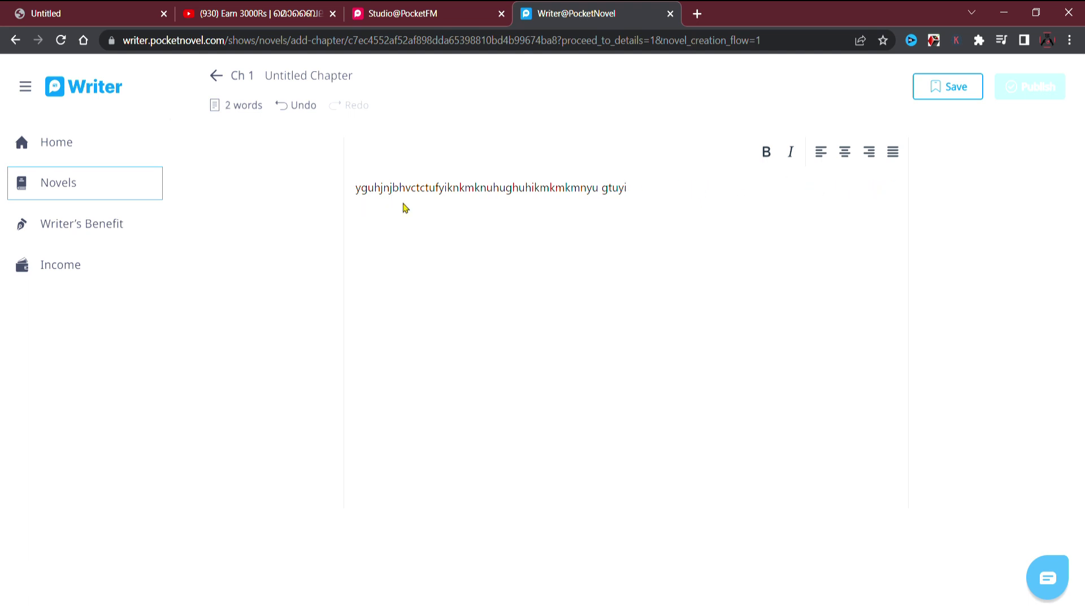
pyautogui.press('BackSpace')
pyautogui.press('BackSpace')
pyautogui.press('BackSpace')
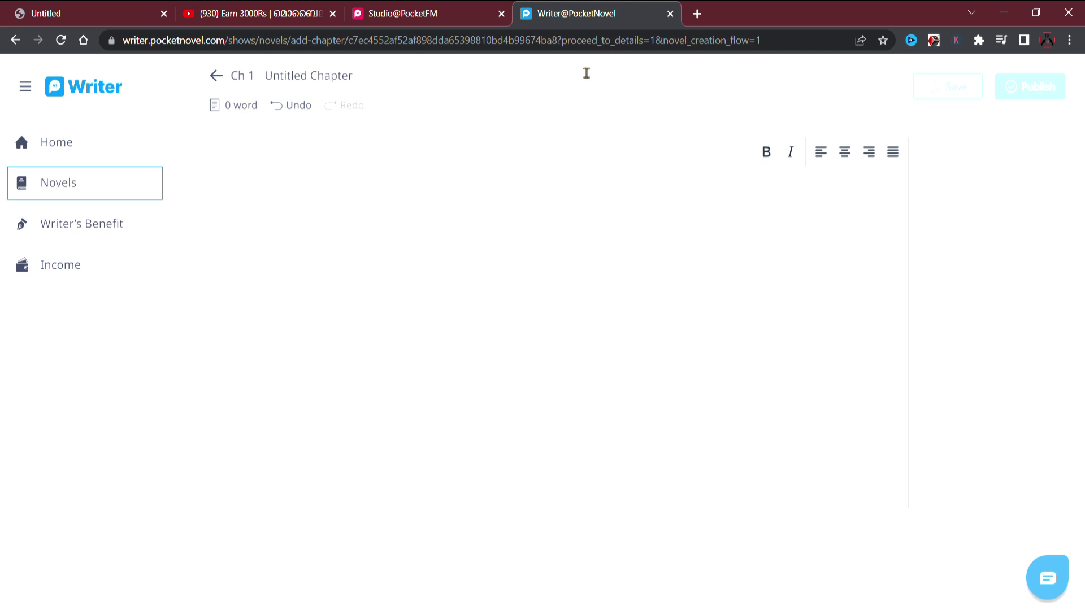
# Open a Google search in a background tab and go to the Income page showing ₹0.
pyautogui.middleClick(696, 13)
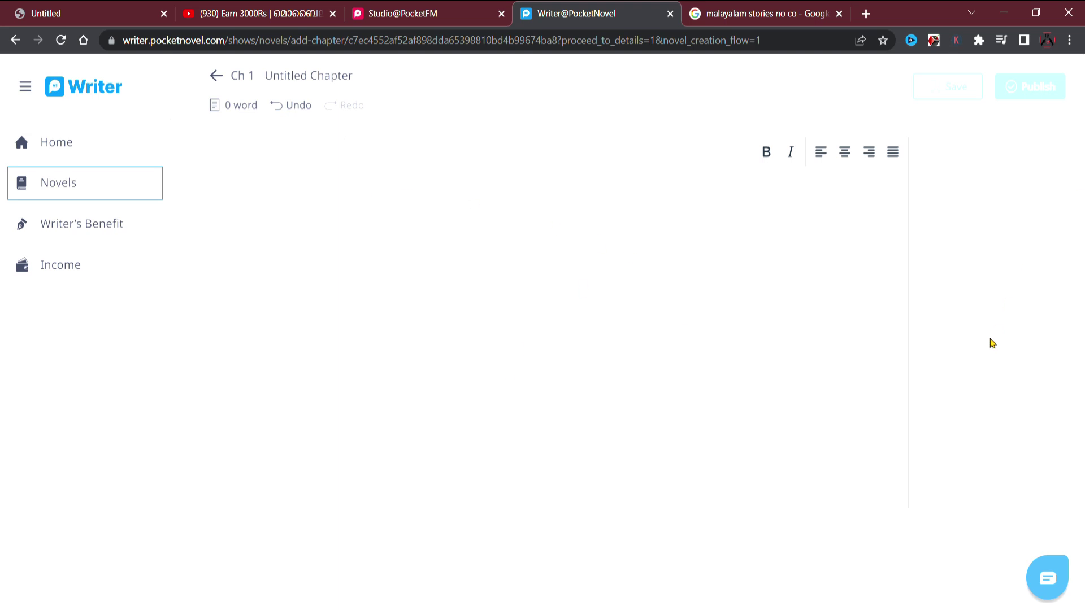
pyautogui.scroll(-1, 992, 343)
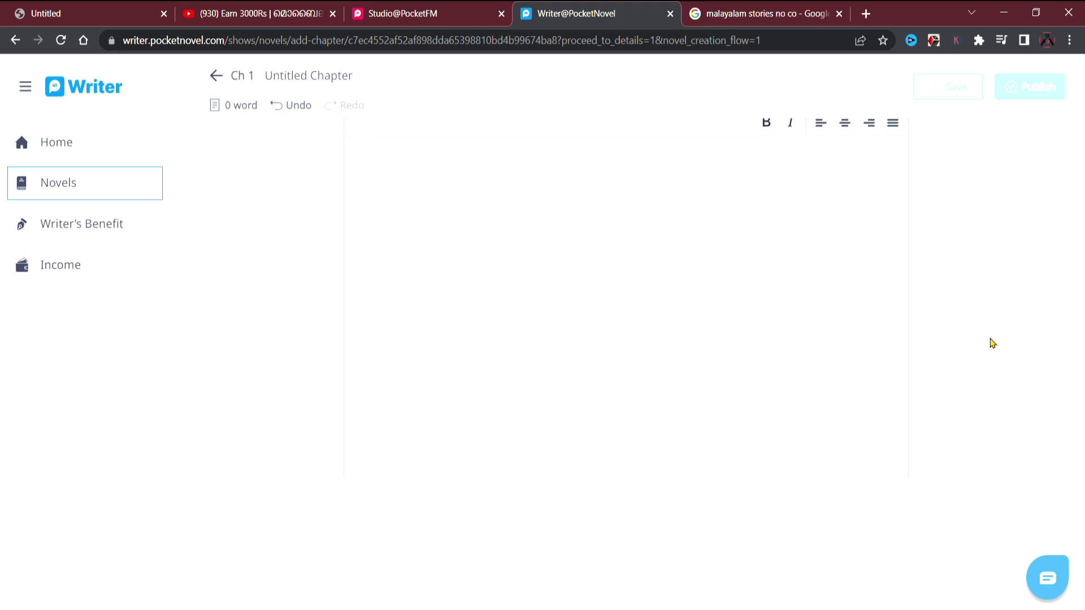
pyautogui.scroll(1, 993, 342)
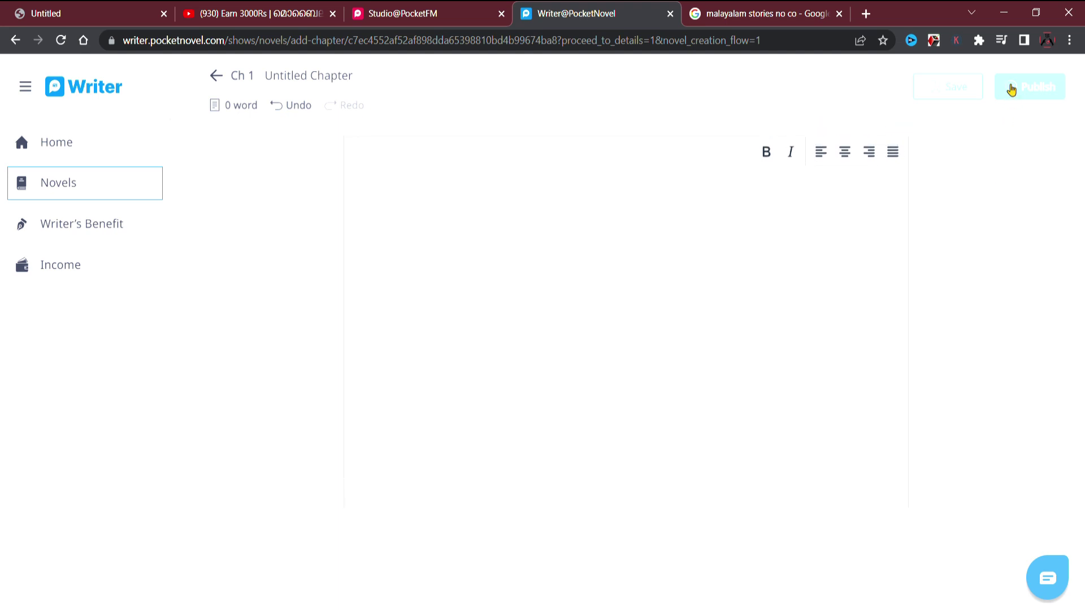
pyautogui.click(78, 269)
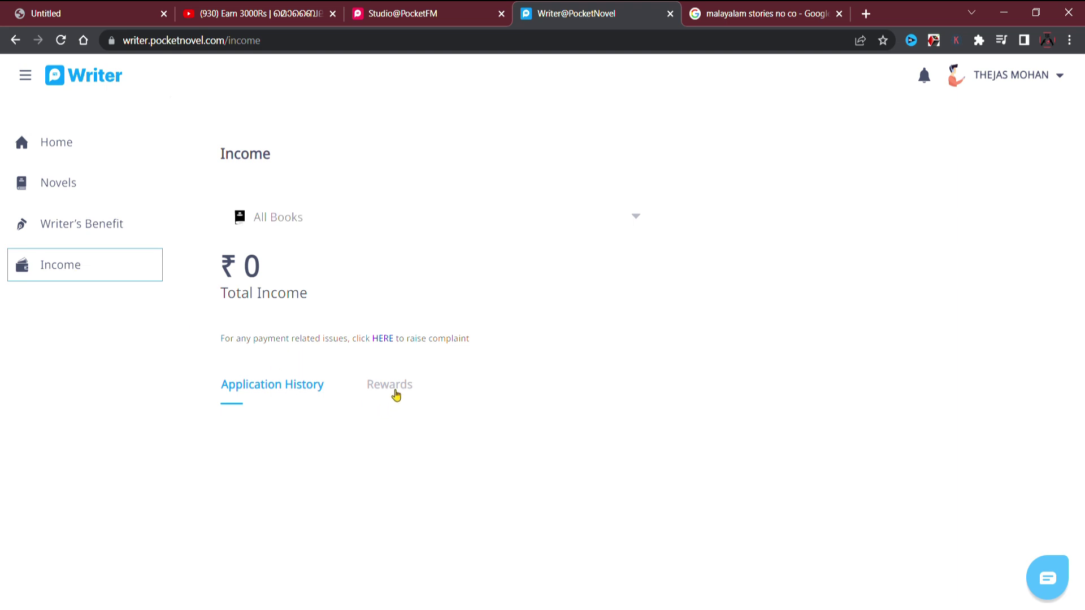
# Check the Rewards tab and Writer's Benefit page, then open the Novels list.
pyautogui.click(395, 386)
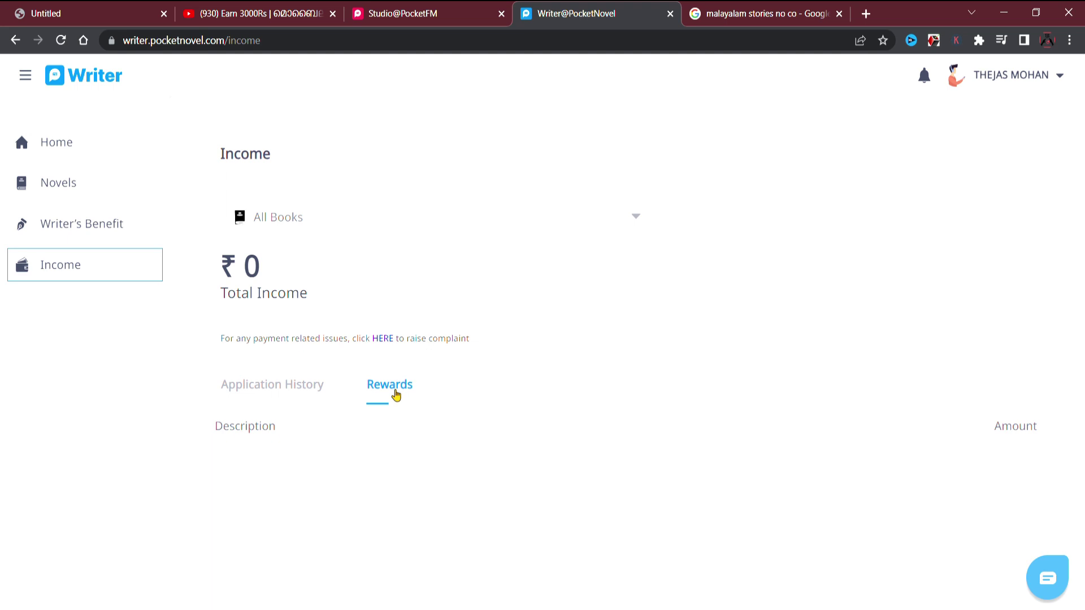
pyautogui.click(116, 213)
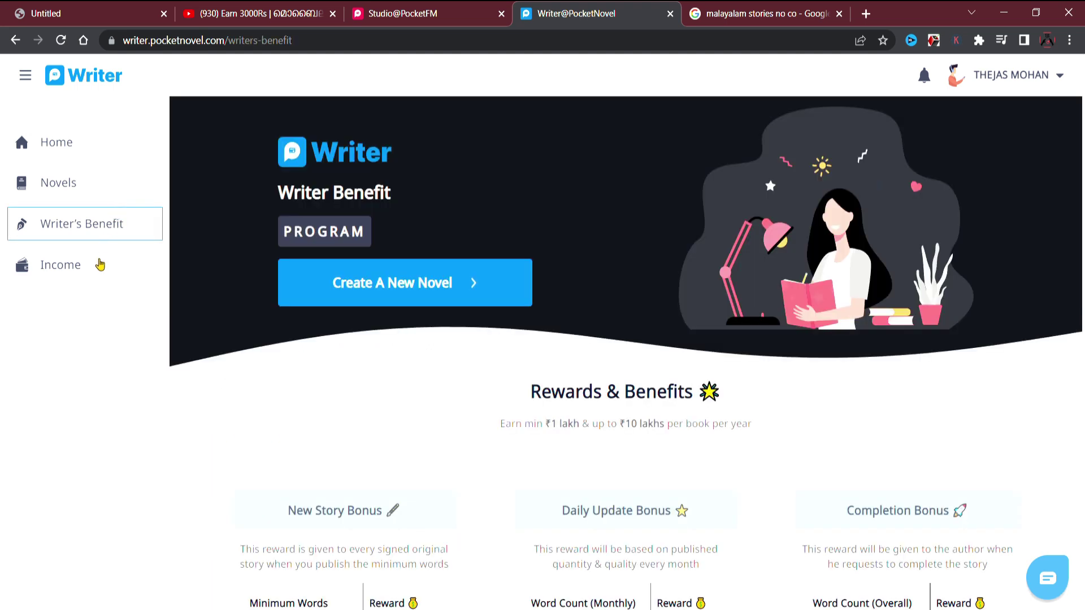
pyautogui.click(68, 180)
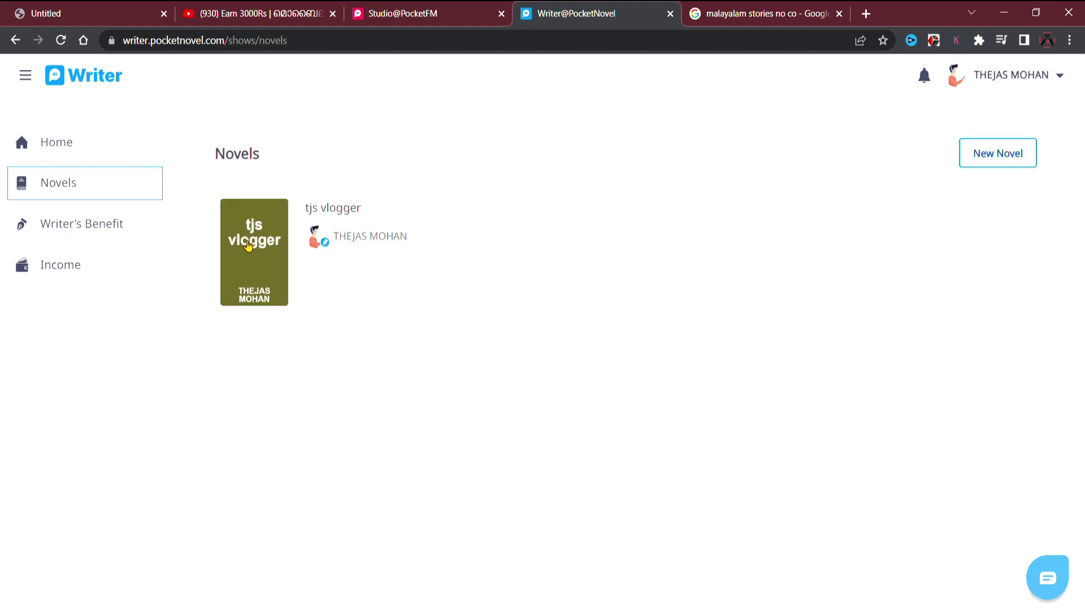
# Open the tjs vlogger novel page and enter its Edit Novel form.
pyautogui.click(246, 244)
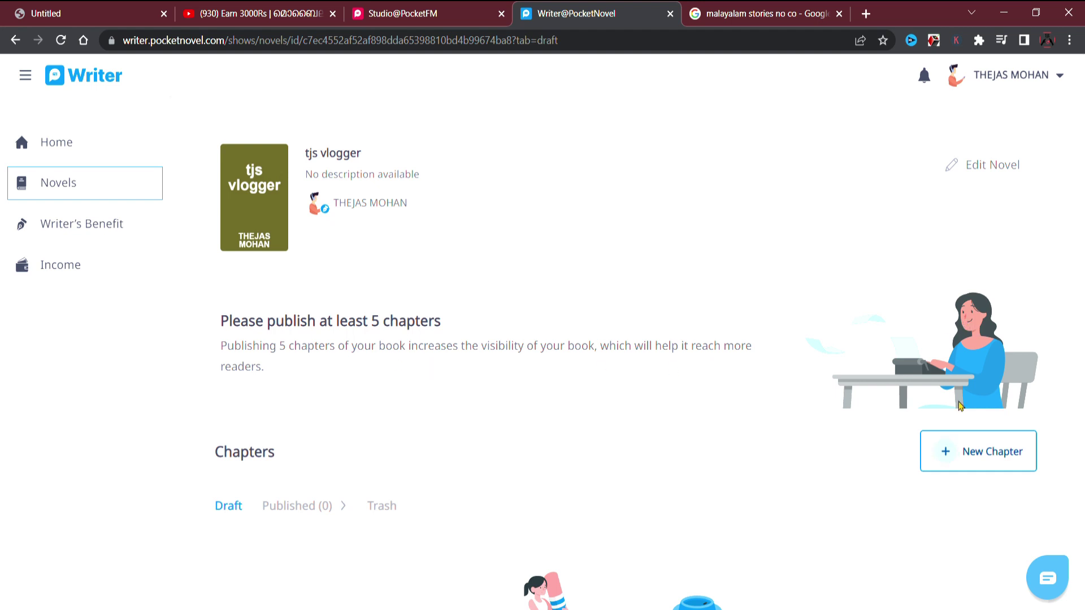
pyautogui.click(965, 164)
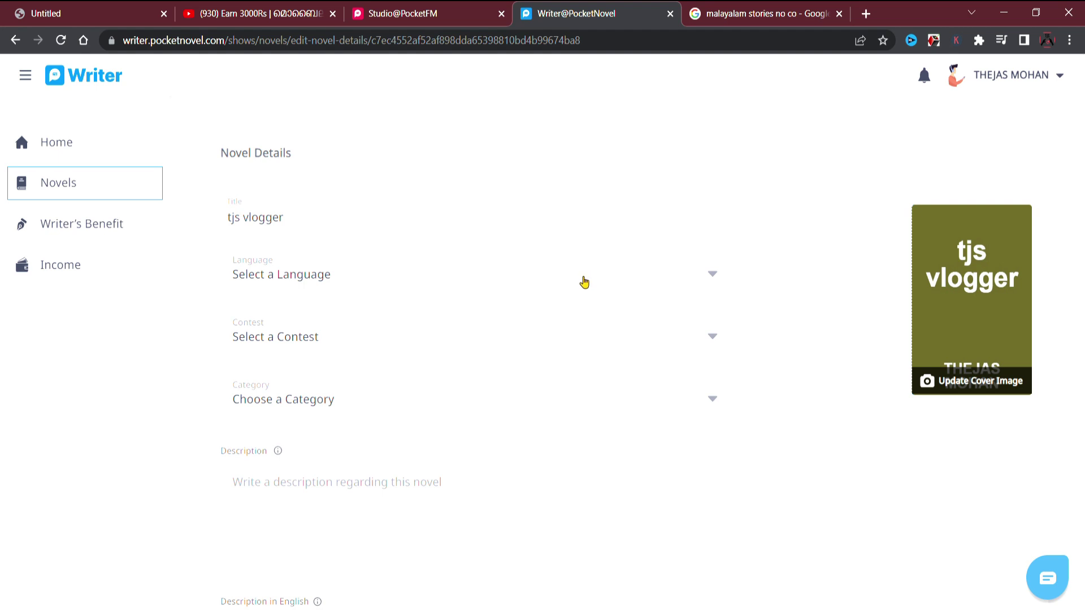
# Set language Malayalam, category Horror and contest Science Fiction Writing, then return Home.
pyautogui.click(584, 283)
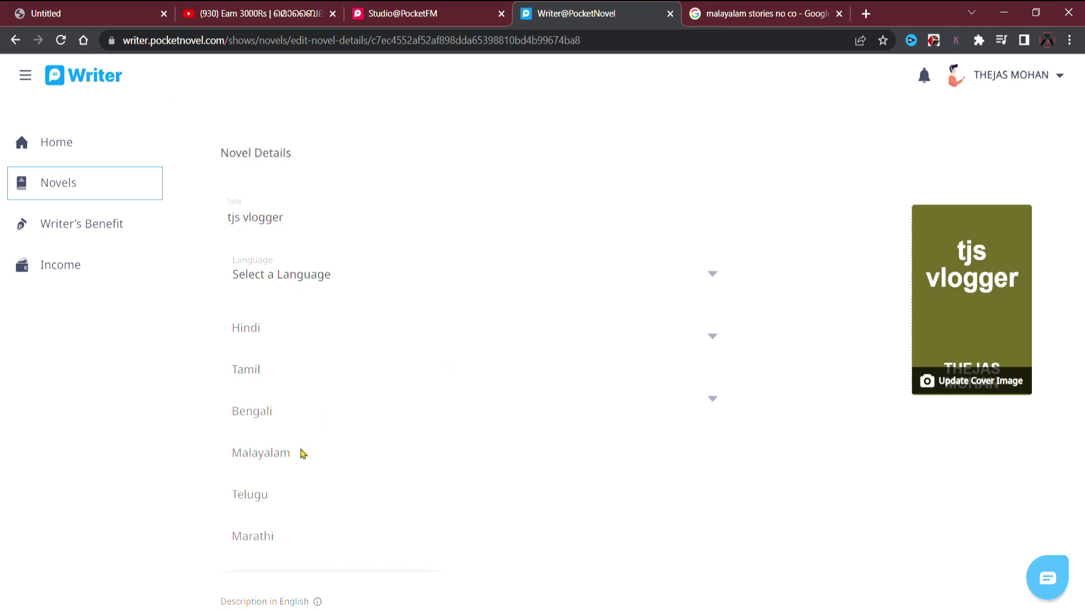
pyautogui.click(303, 452)
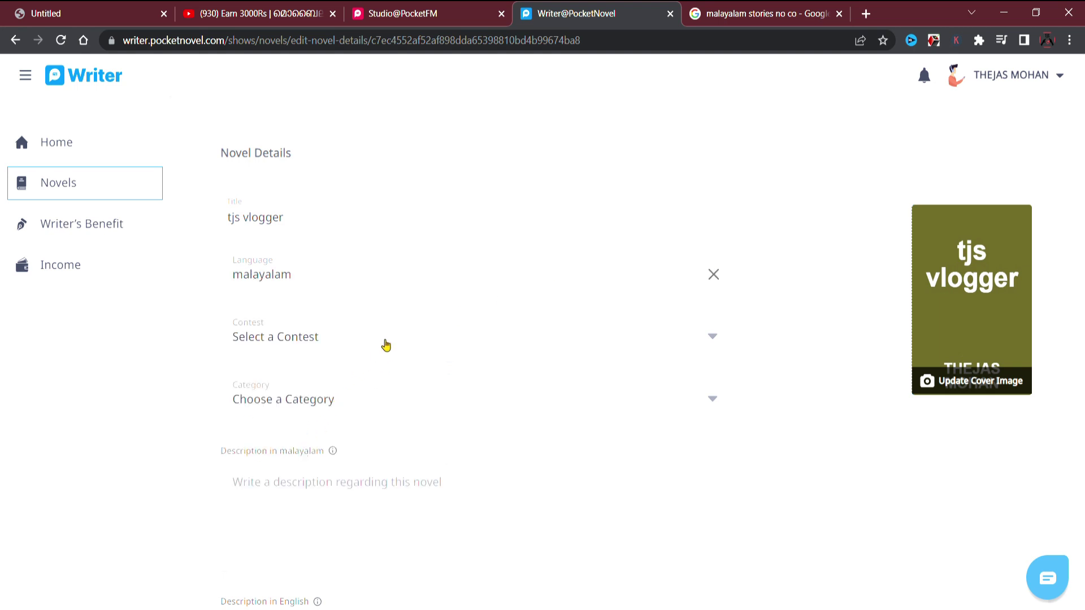
pyautogui.click(385, 345)
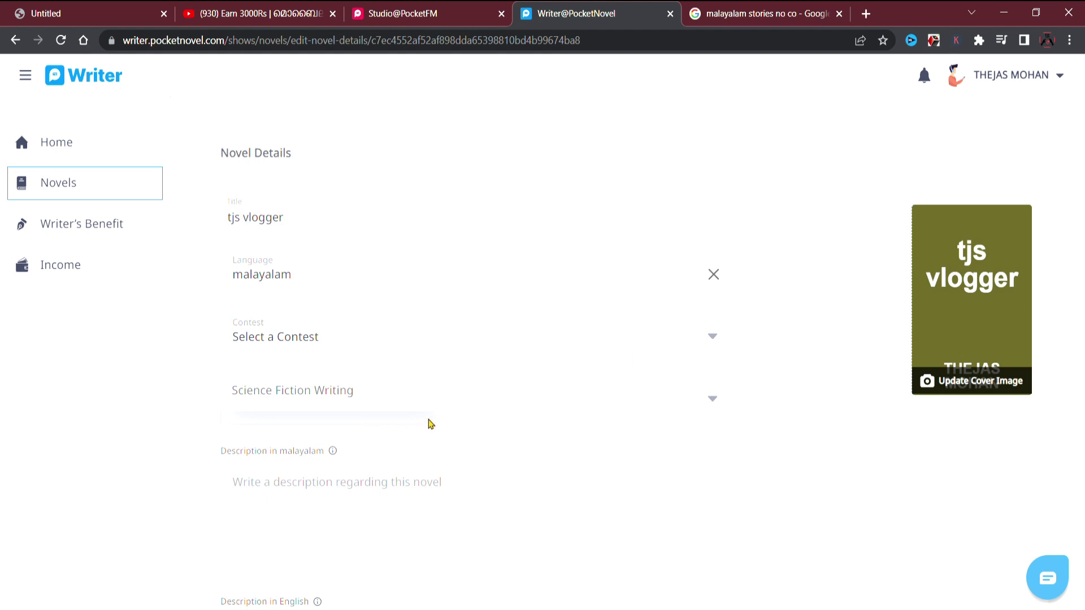
pyautogui.click(712, 401)
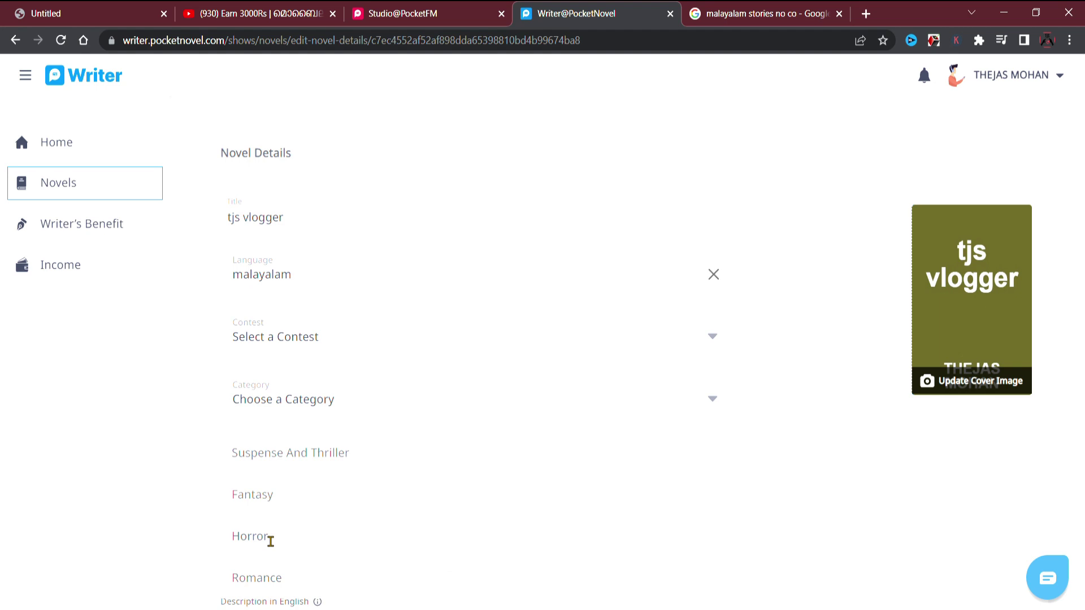
pyautogui.click(270, 536)
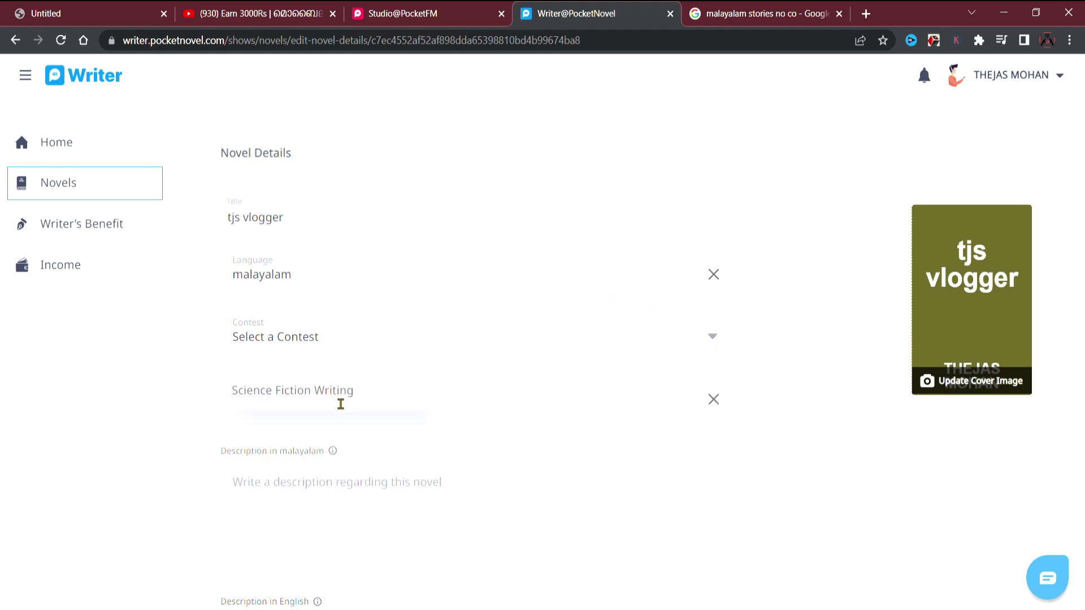
pyautogui.click(341, 402)
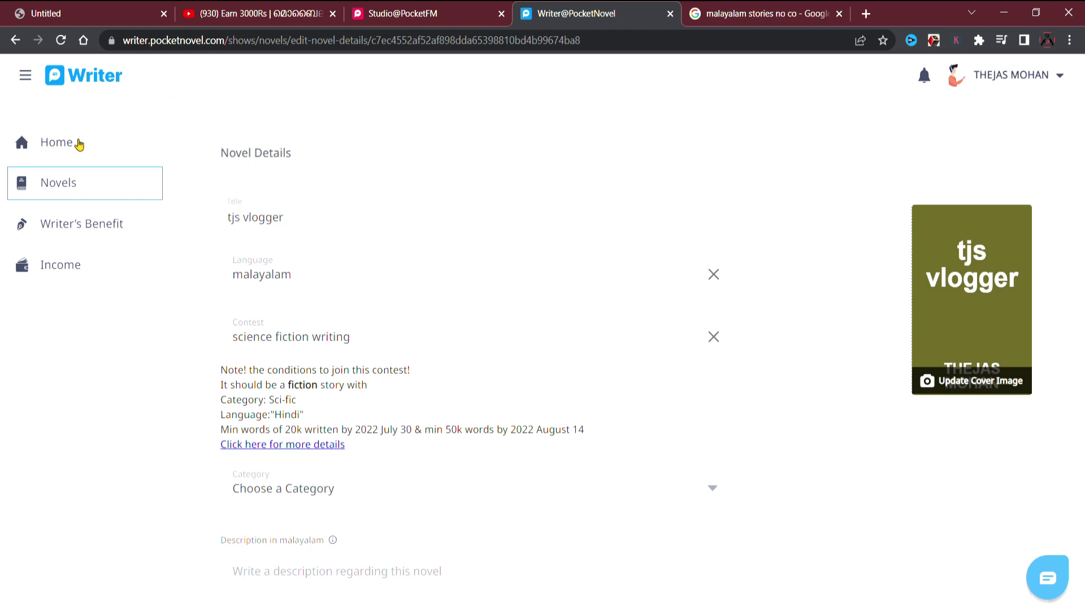
pyautogui.click(79, 145)
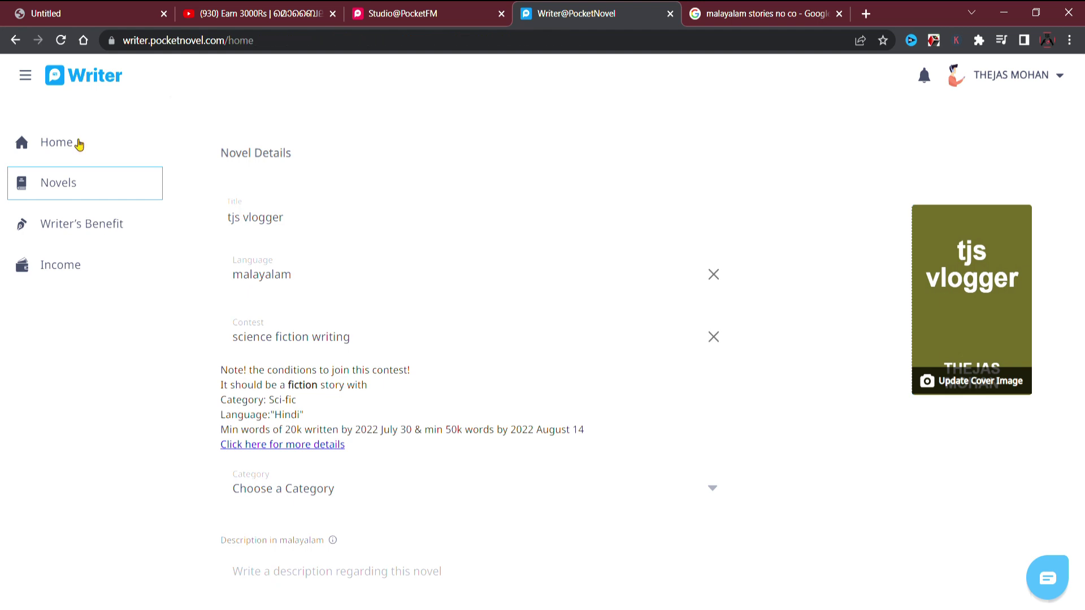